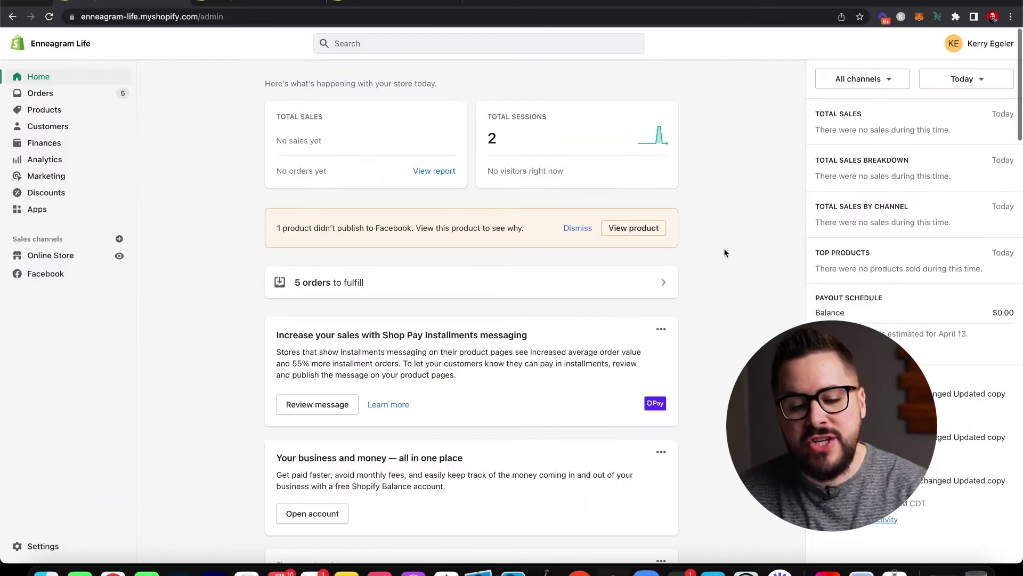
# Look over the store's admin home page and open the store settings to review the available categories.
pyautogui.scroll(-5, 722, 245)
pyautogui.scroll(-8, 721, 251)
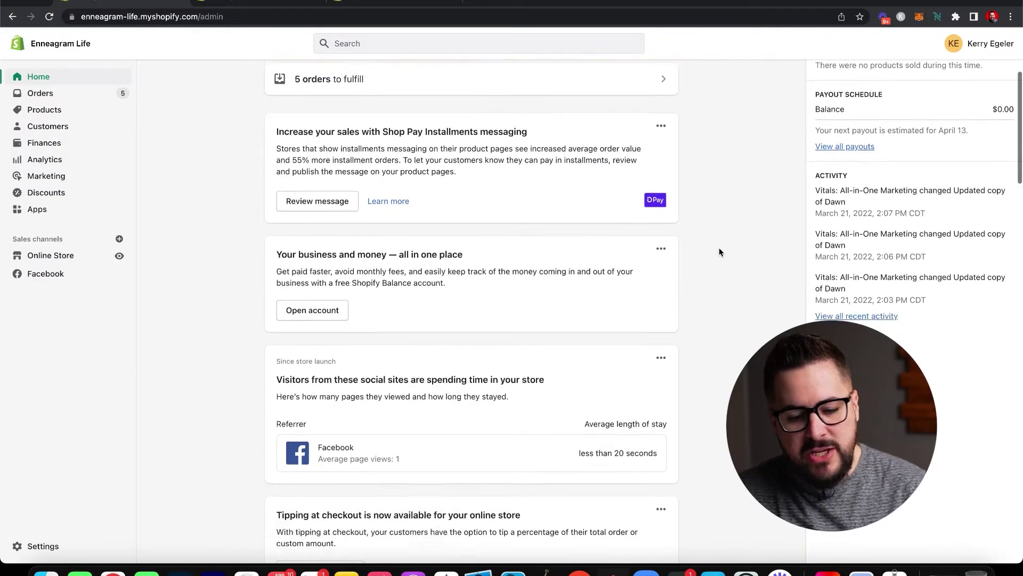
pyautogui.scroll(12, 719, 250)
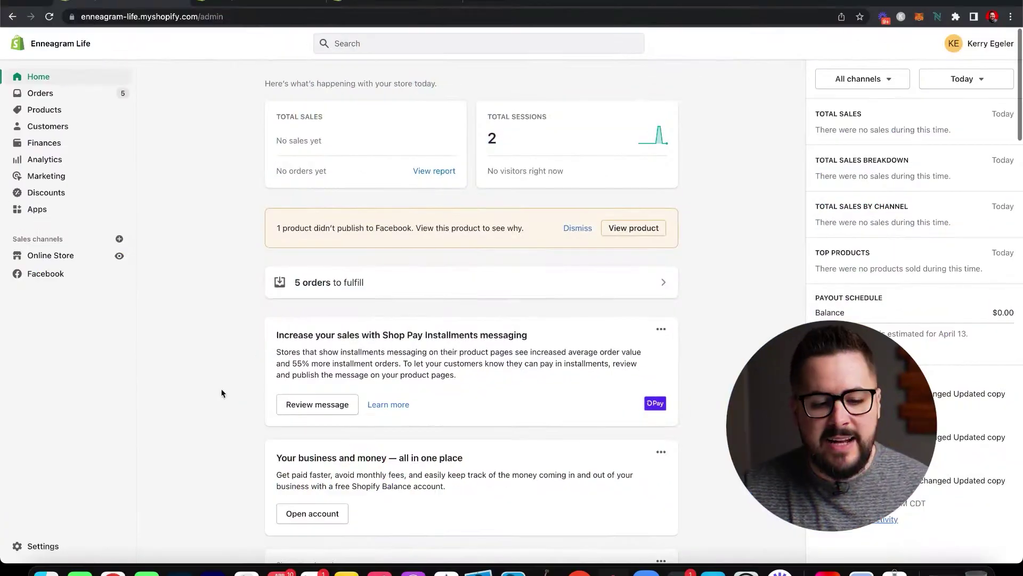
pyautogui.click(29, 546)
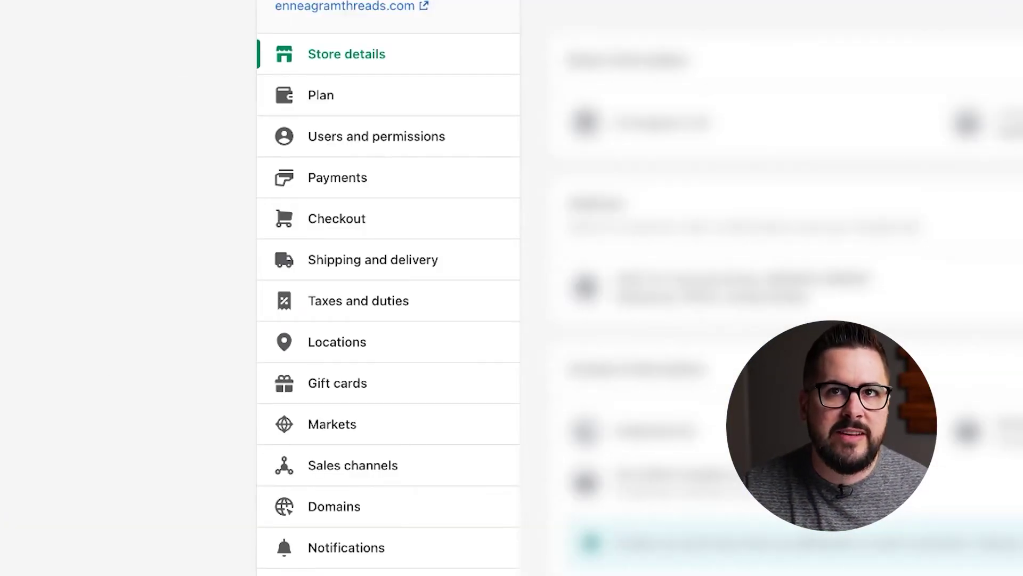
pyautogui.scroll(-6, 388, 288)
pyautogui.scroll(6, 388, 287)
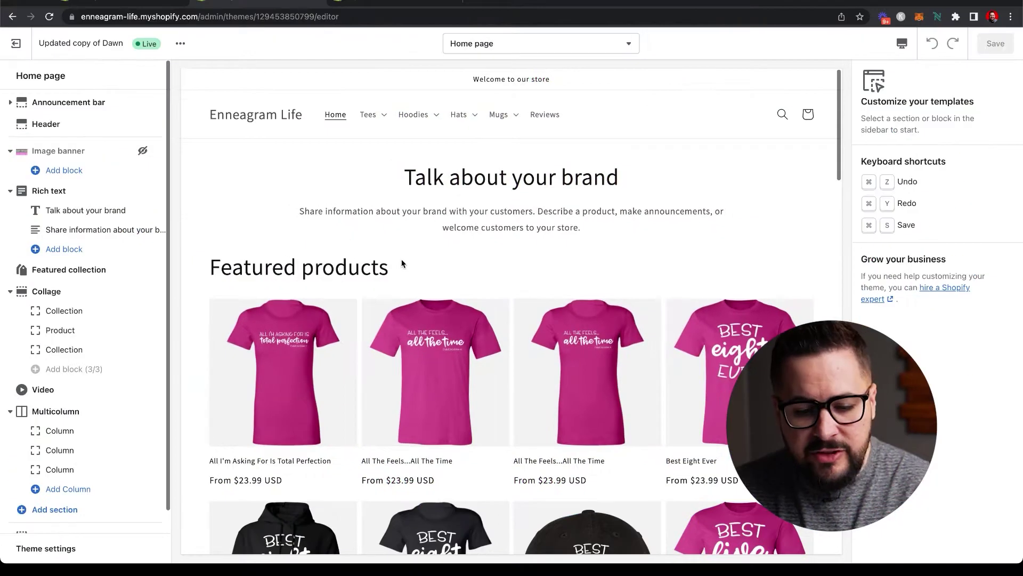
# Look over the home page preview and its section list in the theme editor, and collapse the Multicolumn section.
pyautogui.scroll(-5, 402, 264)
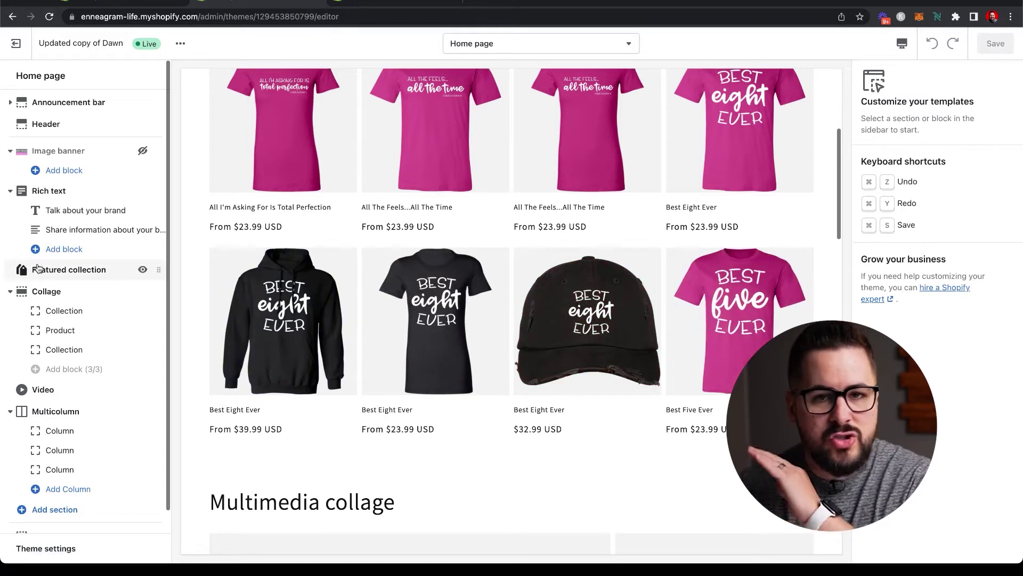
pyautogui.scroll(-1, 97, 260)
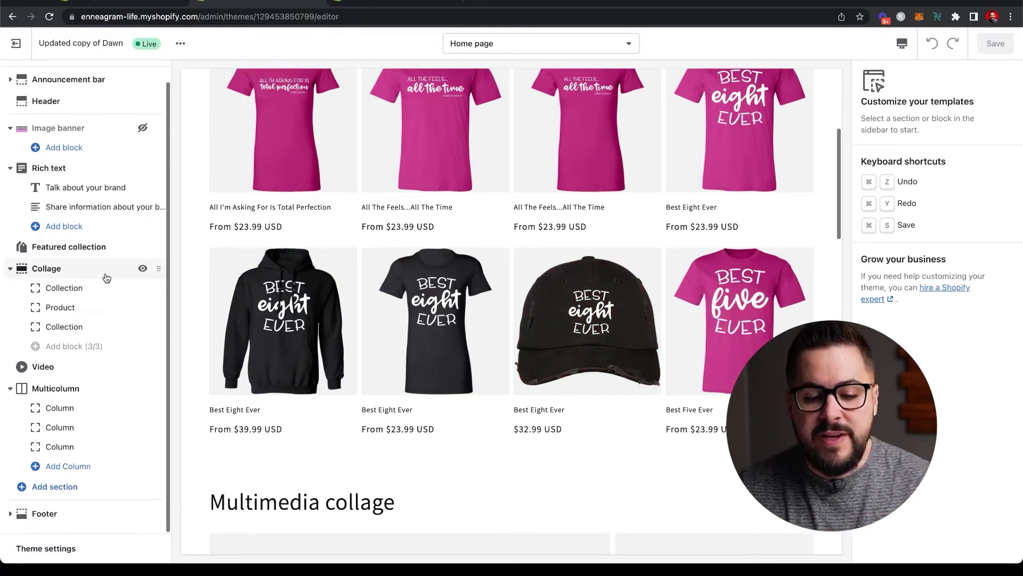
pyautogui.scroll(5, 311, 406)
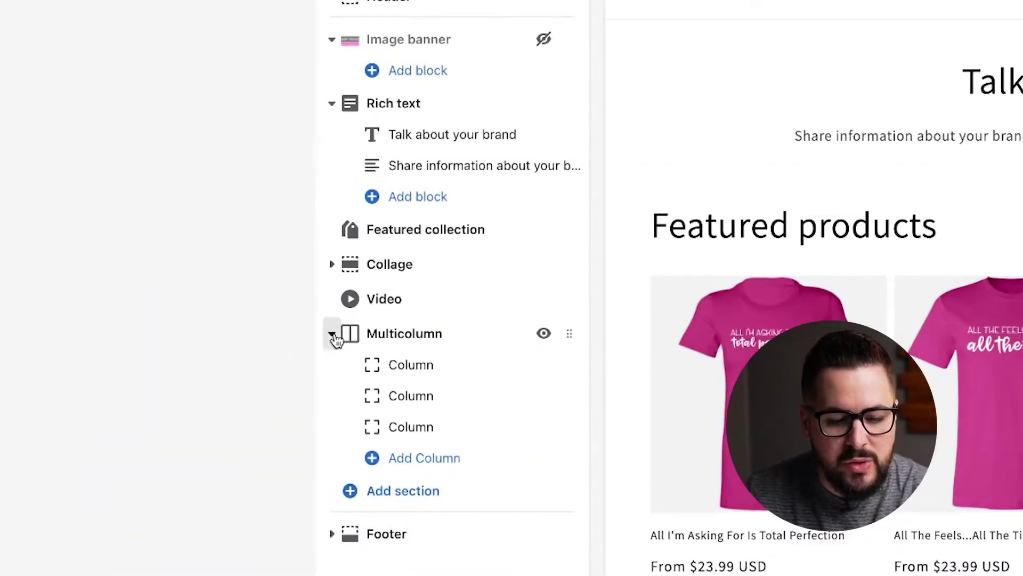
pyautogui.click(333, 334)
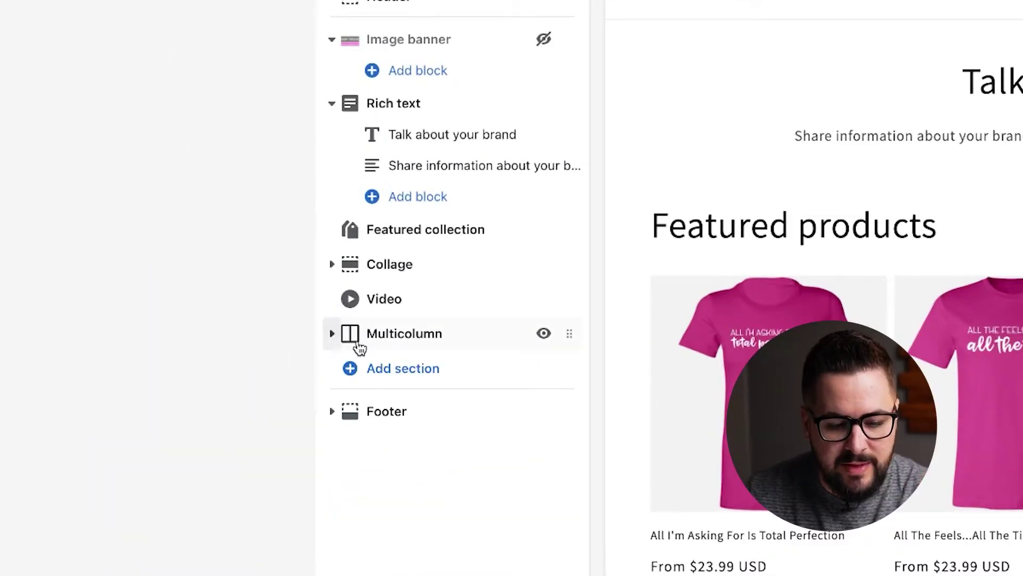
# Examine the full list of theme sections and app sections that can be added to the home page, without adding any.
pyautogui.click(389, 379)
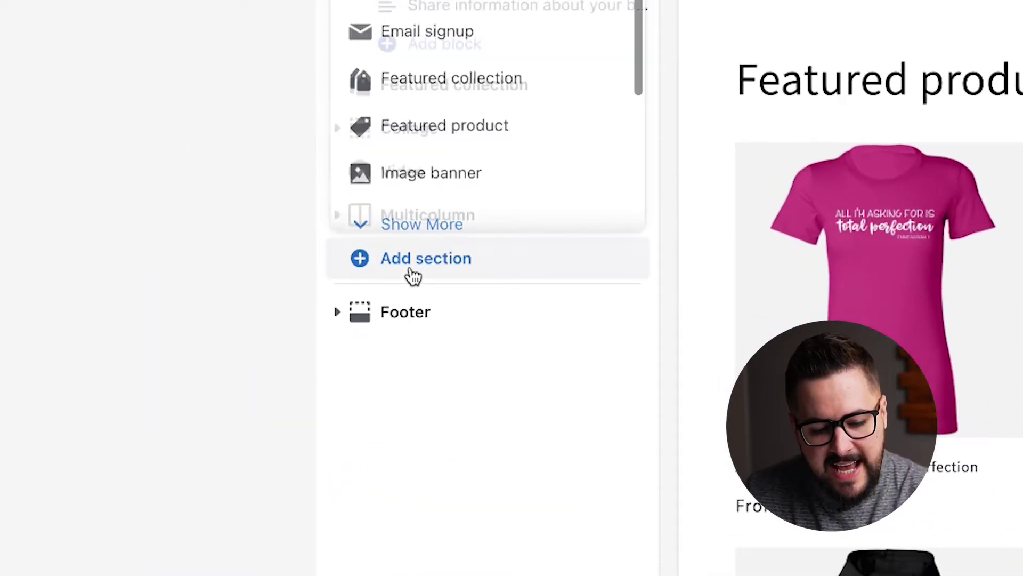
pyautogui.scroll(-3, 560, 3)
pyautogui.scroll(5, 559, 2)
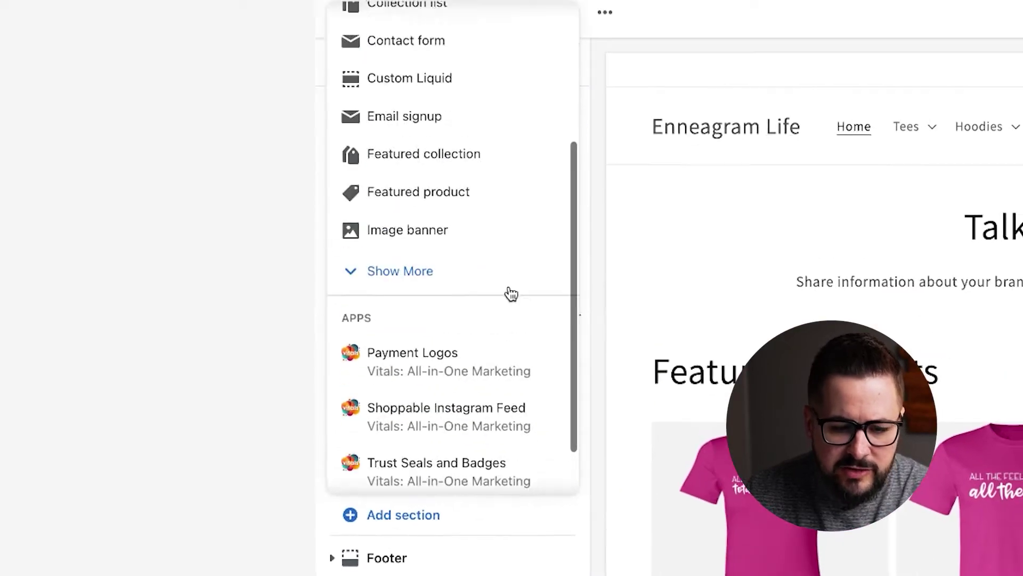
pyautogui.scroll(-2, 469, 235)
pyautogui.scroll(1, 469, 235)
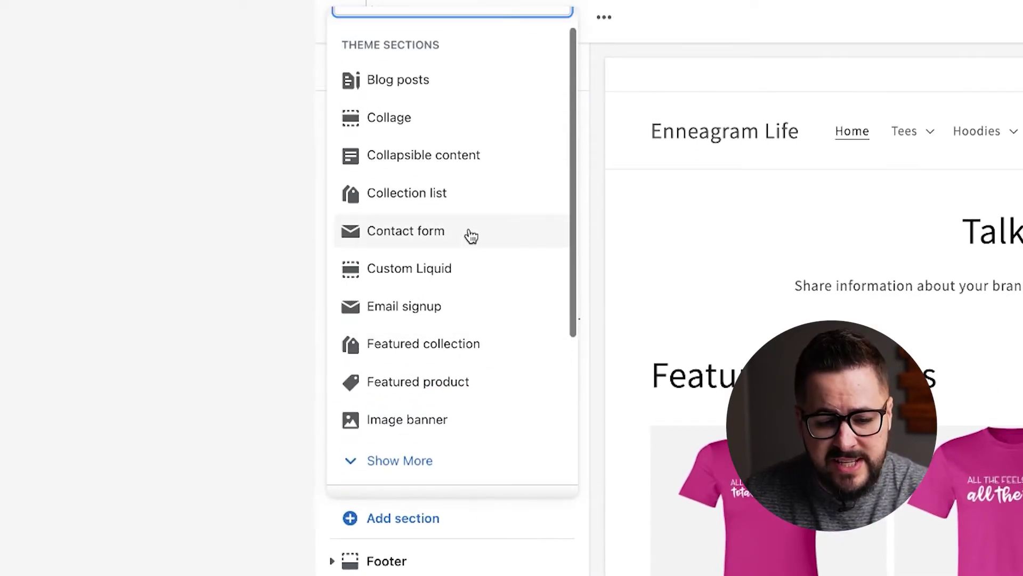
pyautogui.click(413, 473)
pyautogui.scroll(-3, 472, 395)
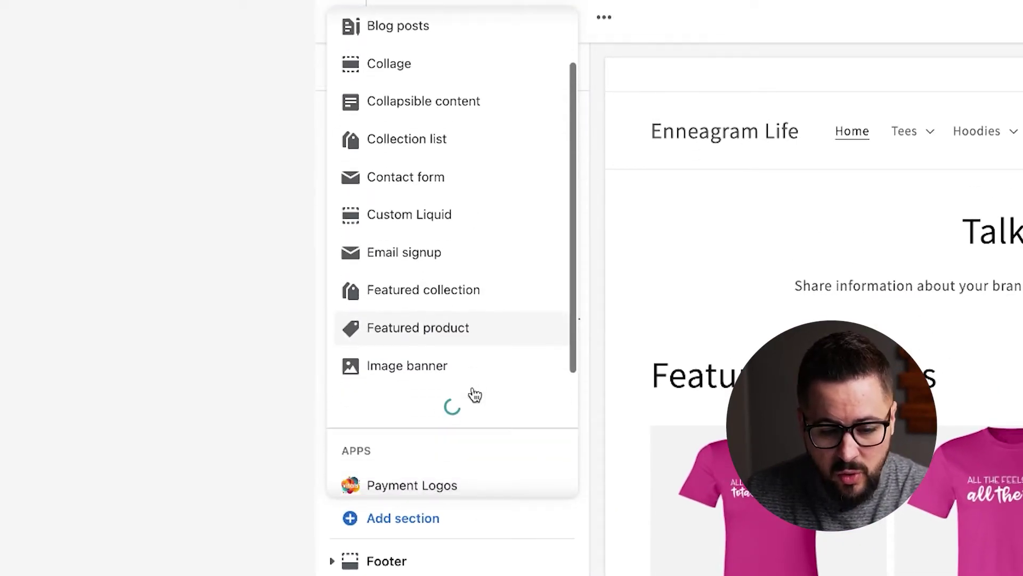
pyautogui.scroll(-3, 461, 410)
pyautogui.scroll(1, 461, 399)
pyautogui.scroll(5, 463, 299)
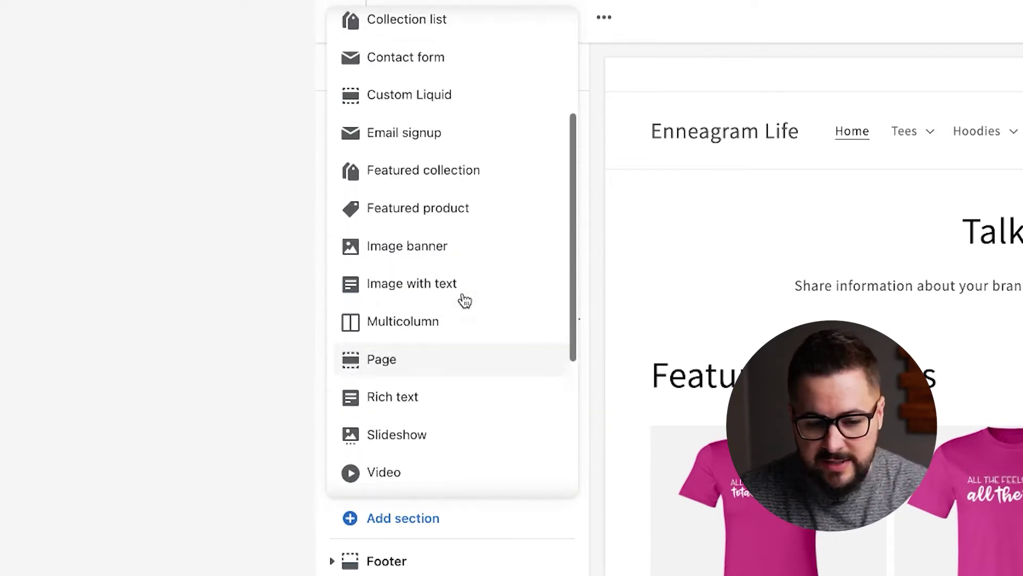
pyautogui.scroll(-9, 465, 300)
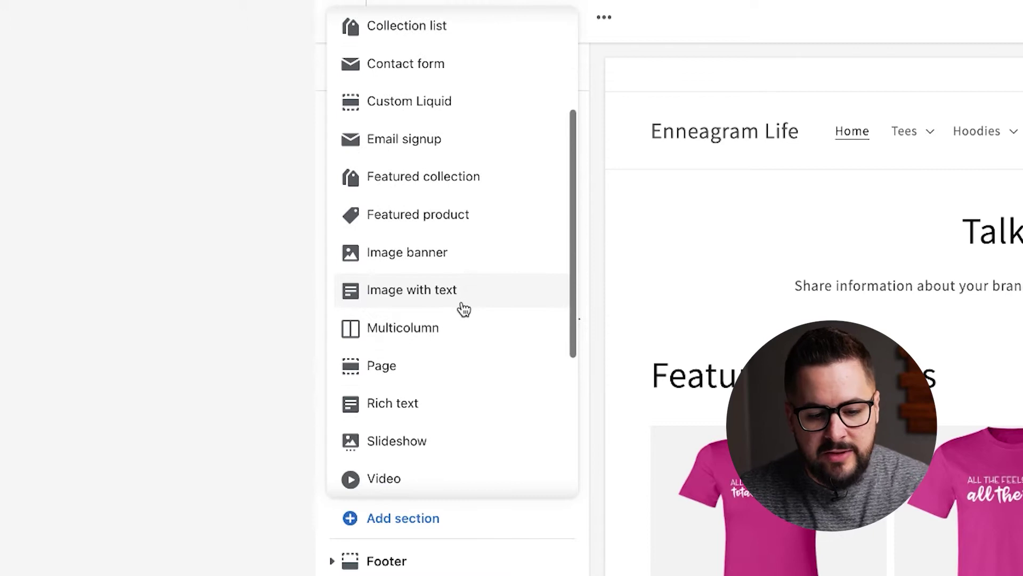
pyautogui.scroll(-1, 465, 314)
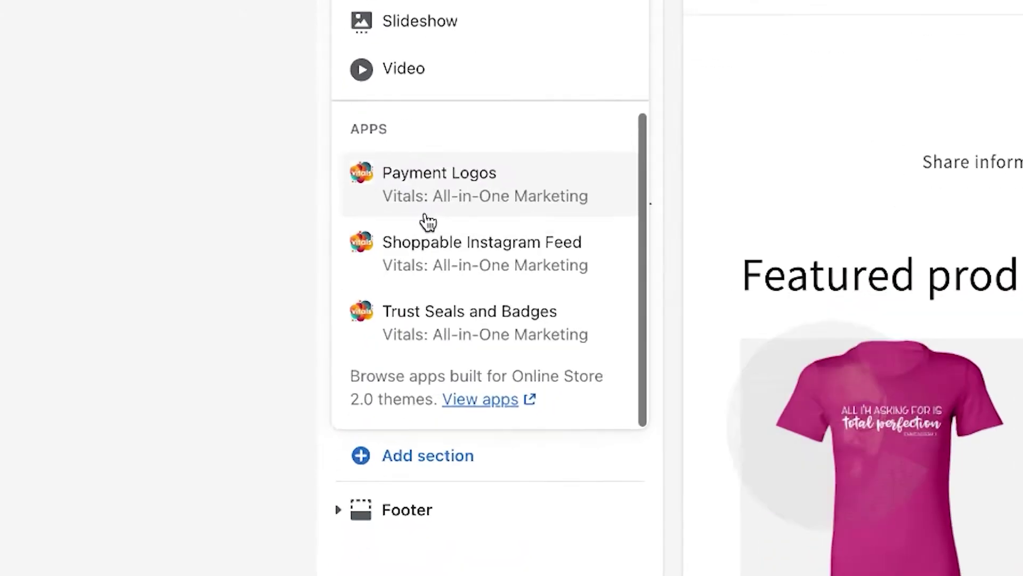
pyautogui.scroll(5, 533, 181)
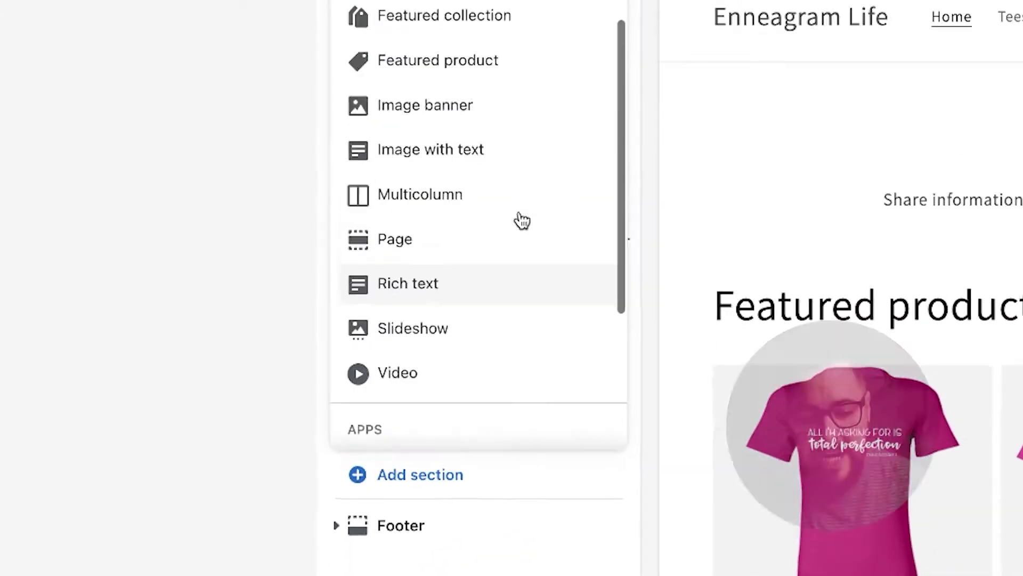
pyautogui.scroll(5, 522, 220)
pyautogui.scroll(-10, 560, 155)
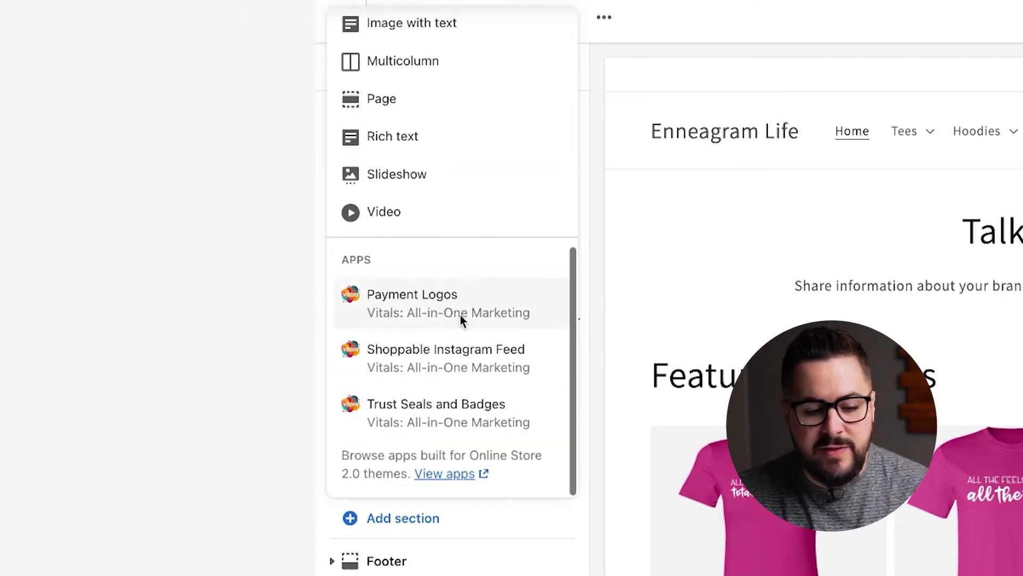
pyautogui.scroll(10, 496, 319)
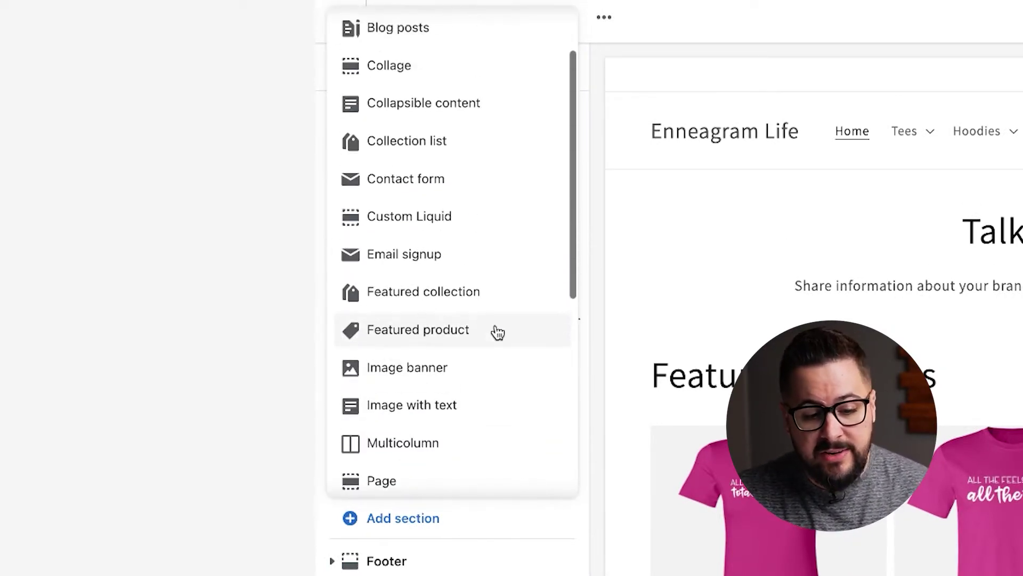
pyautogui.click(519, 552)
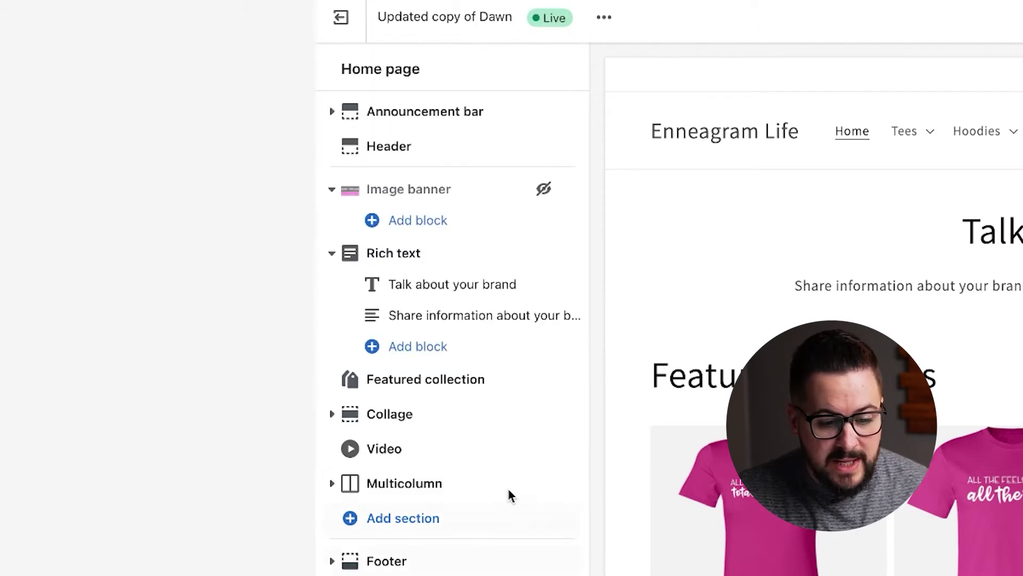
# Expand the Collage section's blocks and open the settings of the Collage and Rich text sections.
pyautogui.click(332, 414)
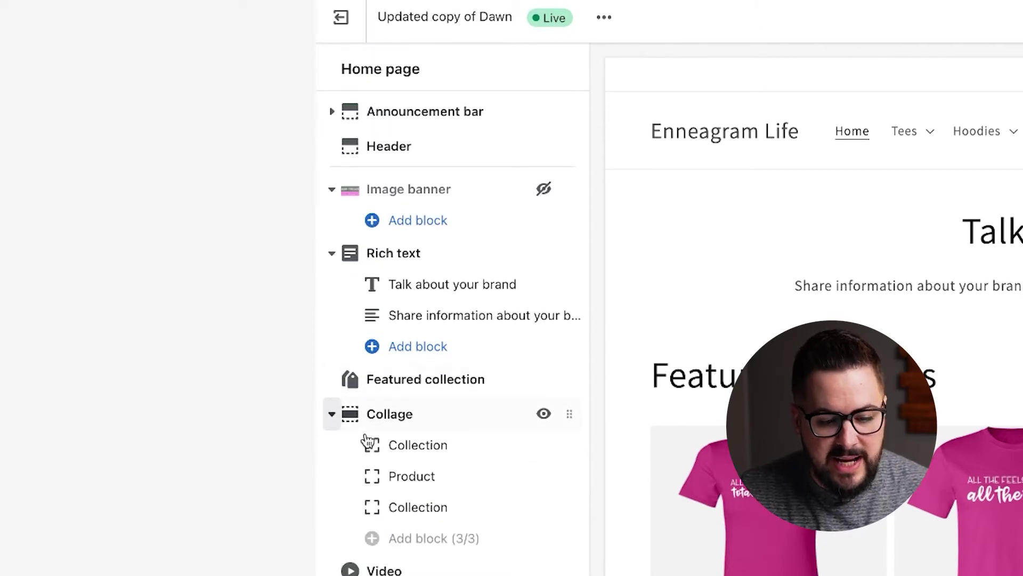
pyautogui.moveTo(572, 420); pyautogui.dragTo(549, 424)
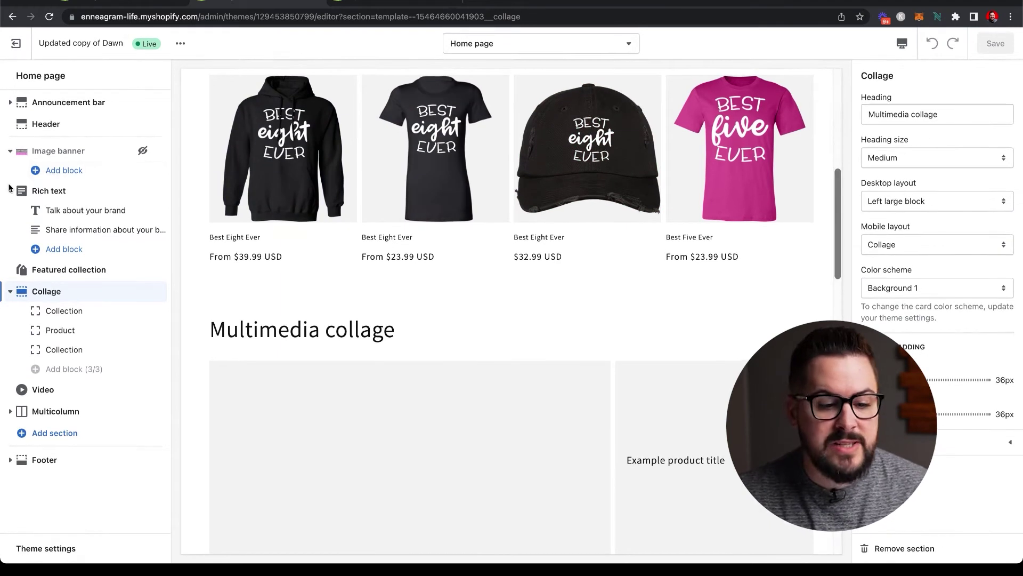
pyautogui.click(69, 193)
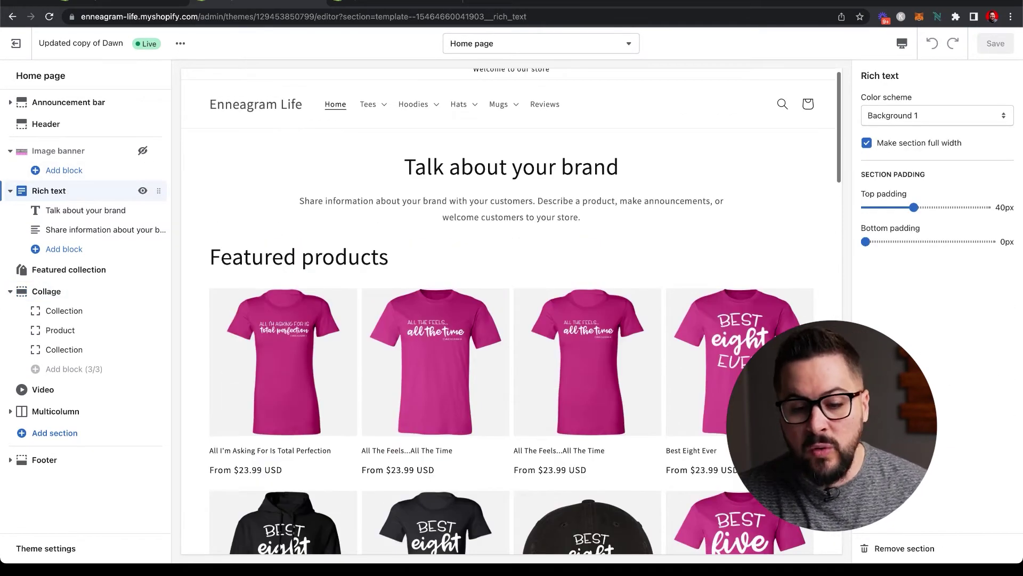
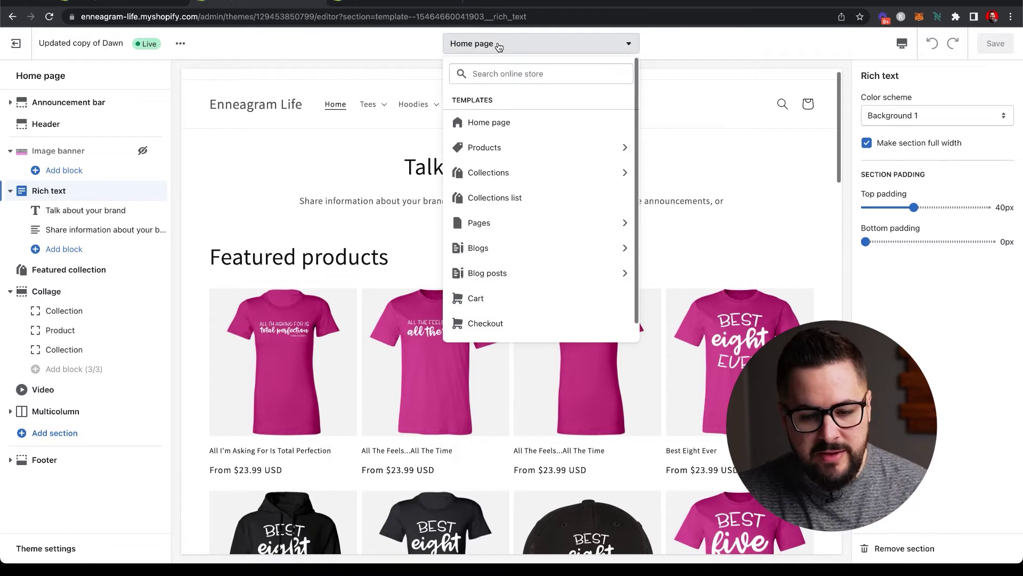
# Switch the theme editor to the Default product template and look over the product page preview.
pyautogui.click(529, 157)
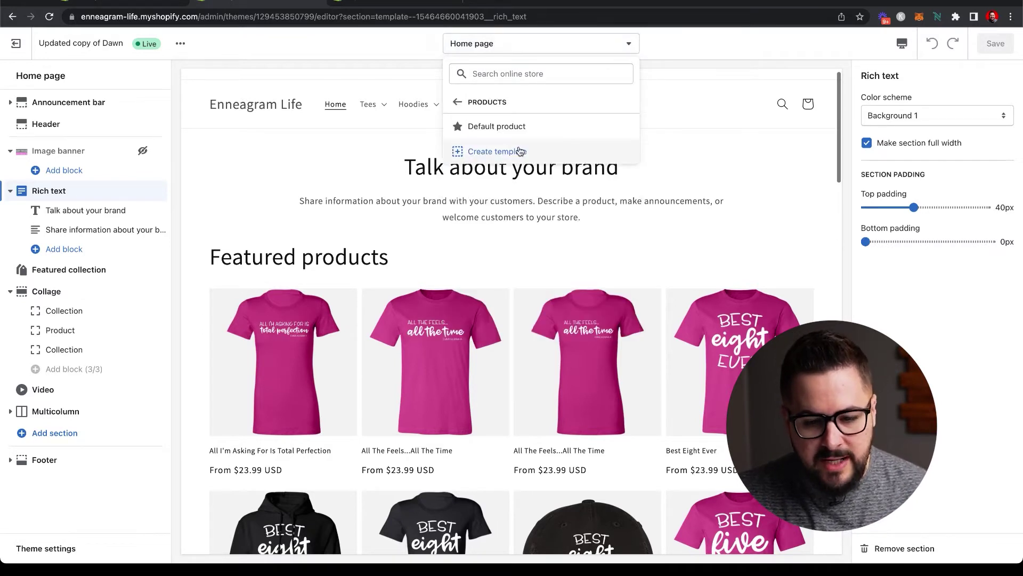
pyautogui.click(521, 126)
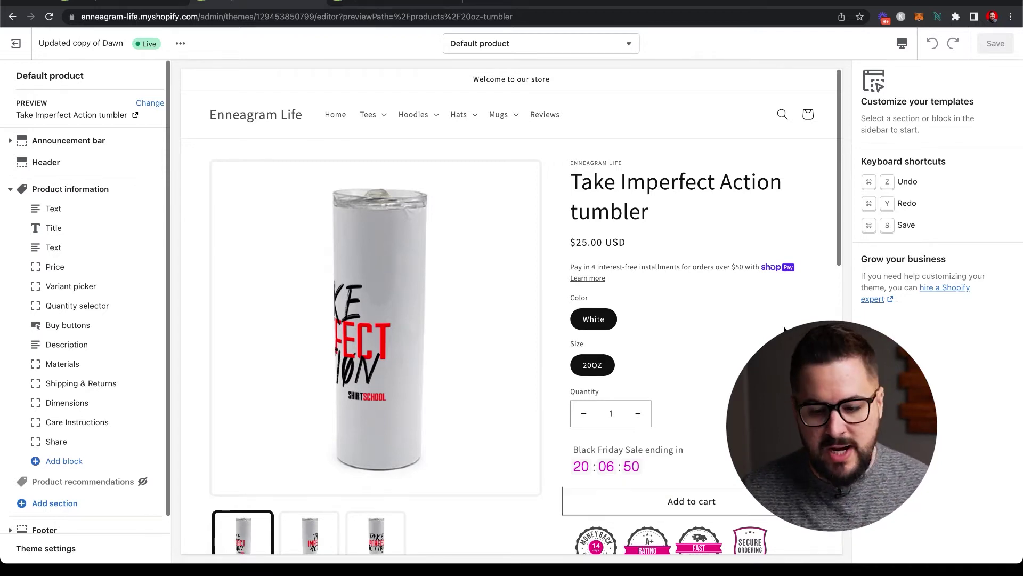
pyautogui.scroll(-10, 784, 330)
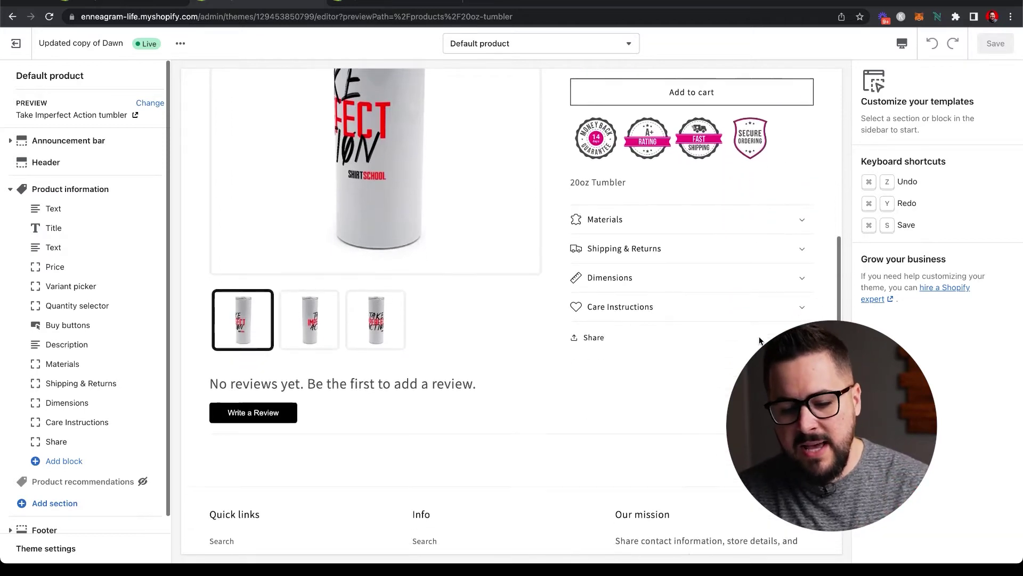
pyautogui.scroll(-3, 759, 340)
pyautogui.scroll(6, 759, 341)
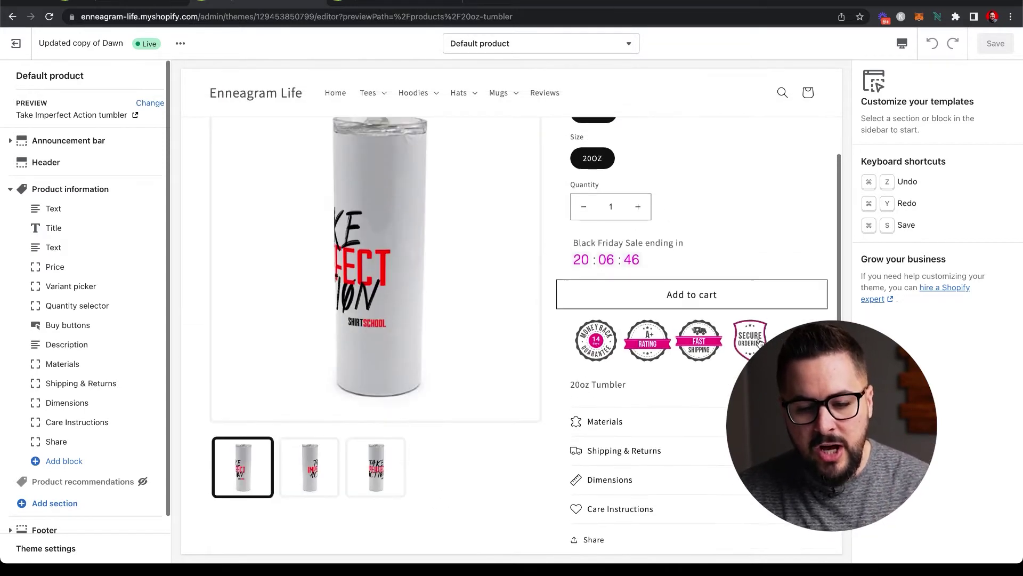
pyautogui.scroll(4, 759, 342)
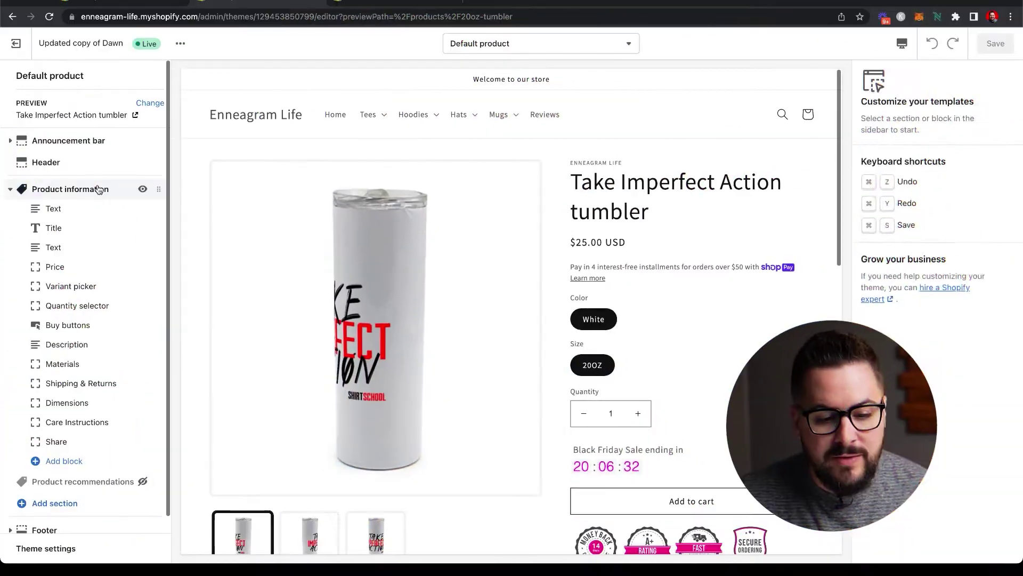
# Open the Product information section's settings and examine the product page preview down to the footer.
pyautogui.click(99, 189)
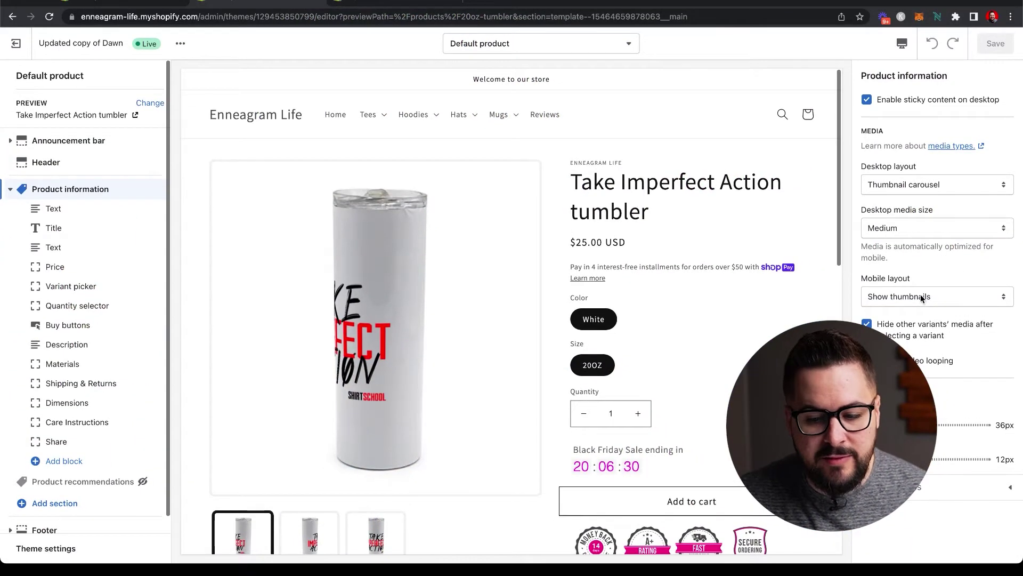
pyautogui.scroll(-7, 594, 316)
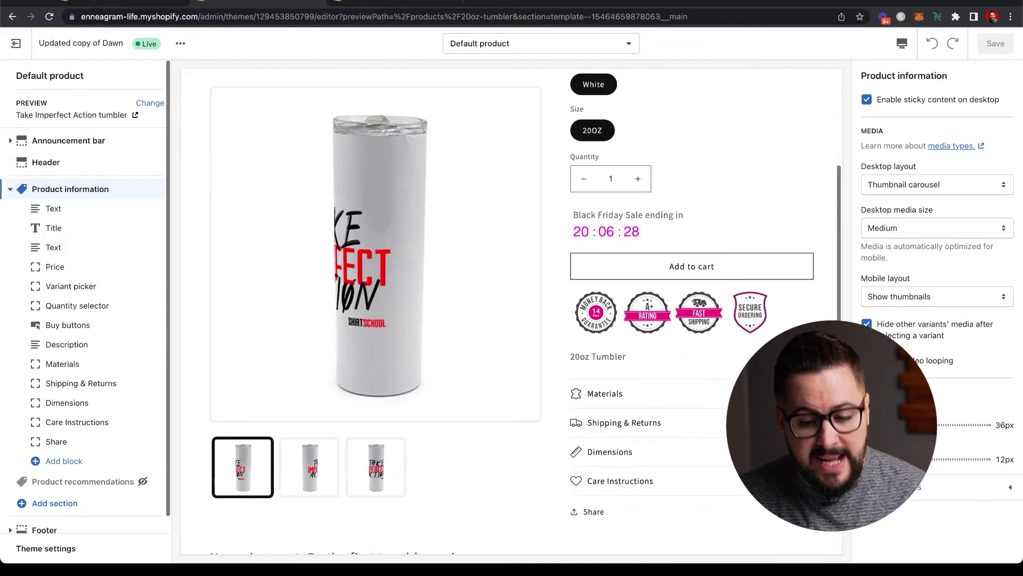
pyautogui.scroll(-5, 595, 317)
pyautogui.scroll(5, 594, 317)
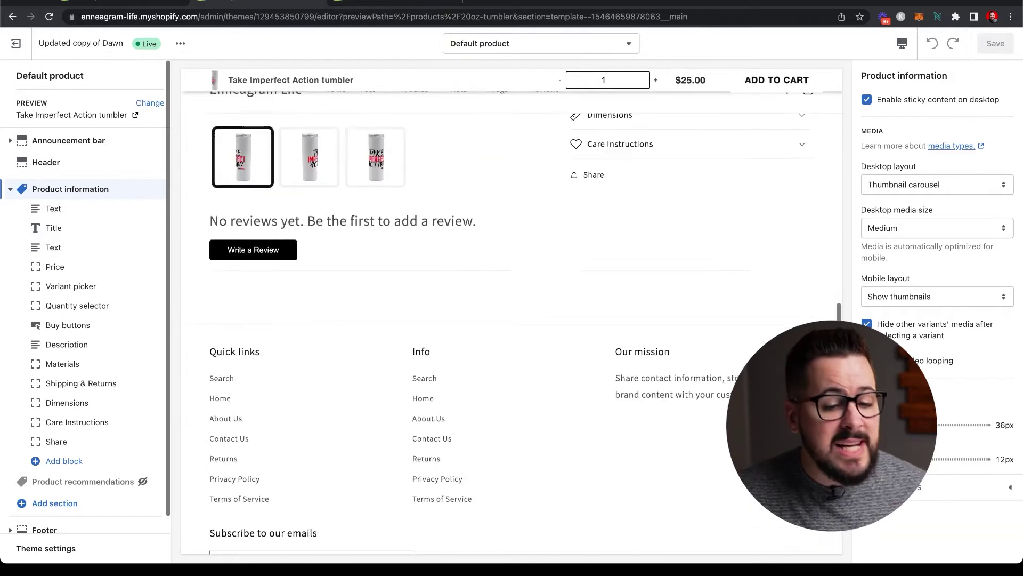
pyautogui.scroll(10, 594, 317)
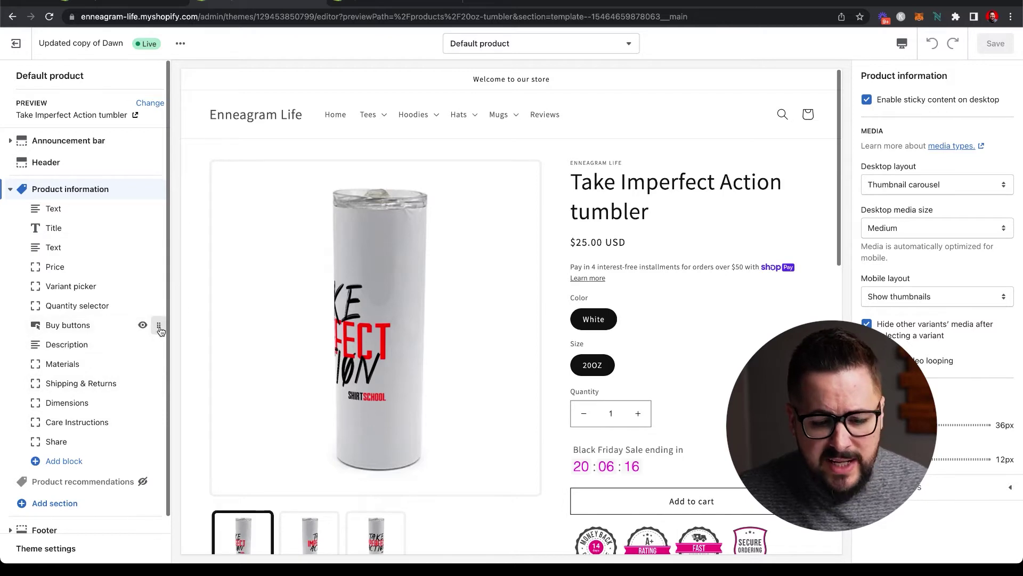
# Move the Buy buttons block to the top of the Product information section and back down to directly below Description.
pyautogui.moveTo(159, 326); pyautogui.dragTo(131, 203)
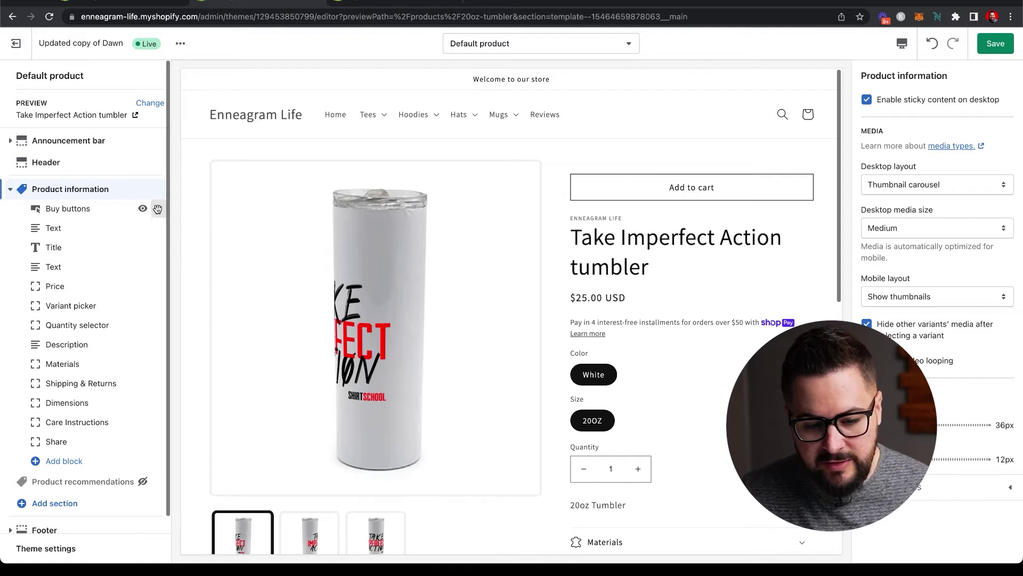
pyautogui.moveTo(158, 208); pyautogui.dragTo(137, 340)
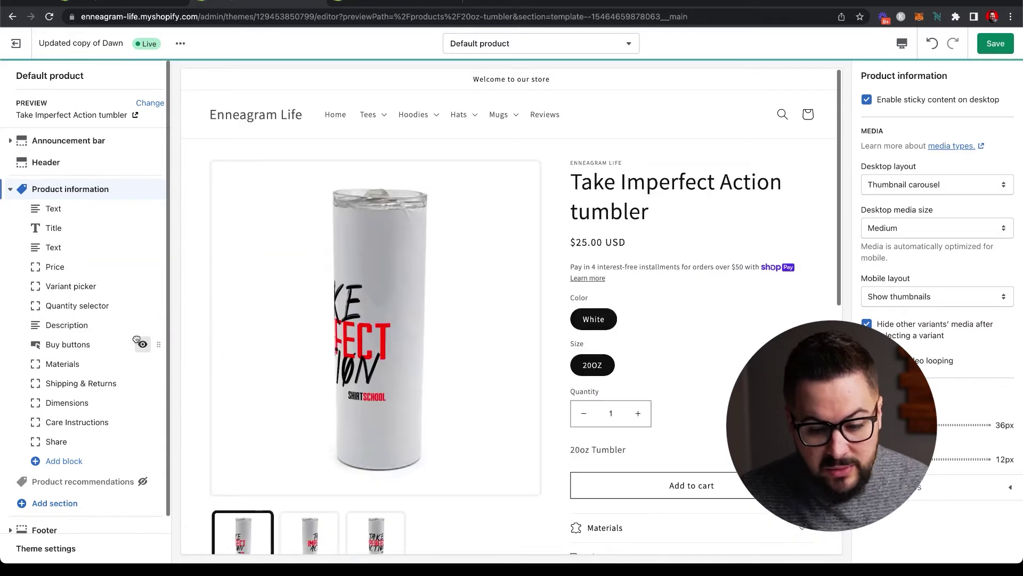